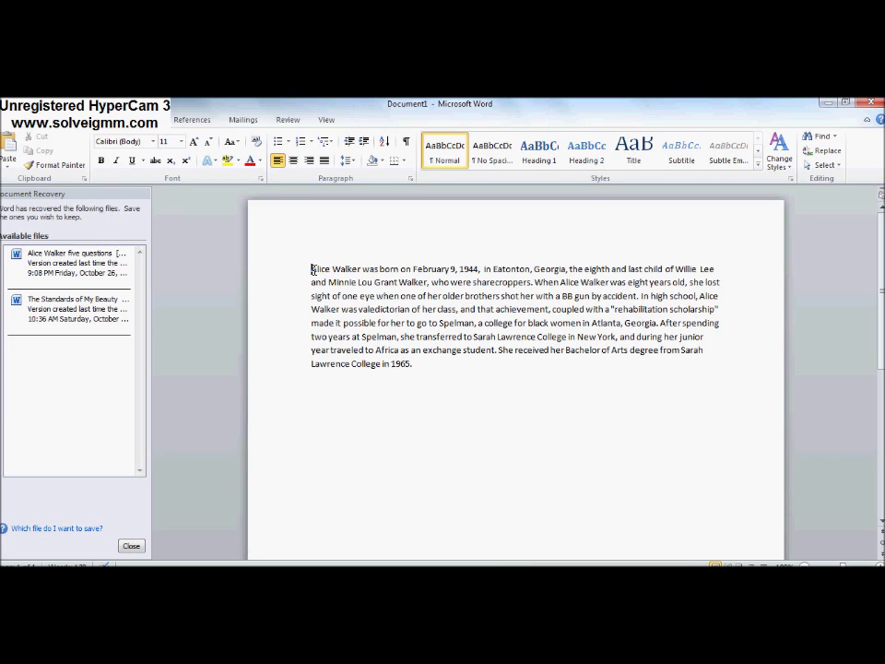
Select from the paragraph start to February 9, extend it through 'Atlanta, Georgia.' to 'Africa', then deselect.
{"action": "left_click_drag", "start_coordinate": [312, 269], "coordinate": [549, 267]}
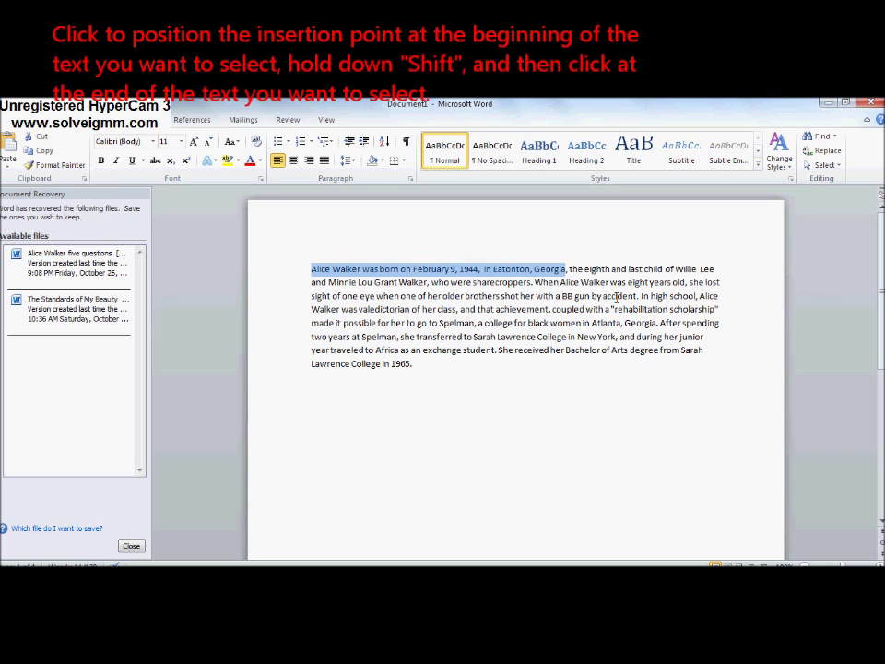
{"action": "left_click", "coordinate": [636, 297], "text": "shift"}
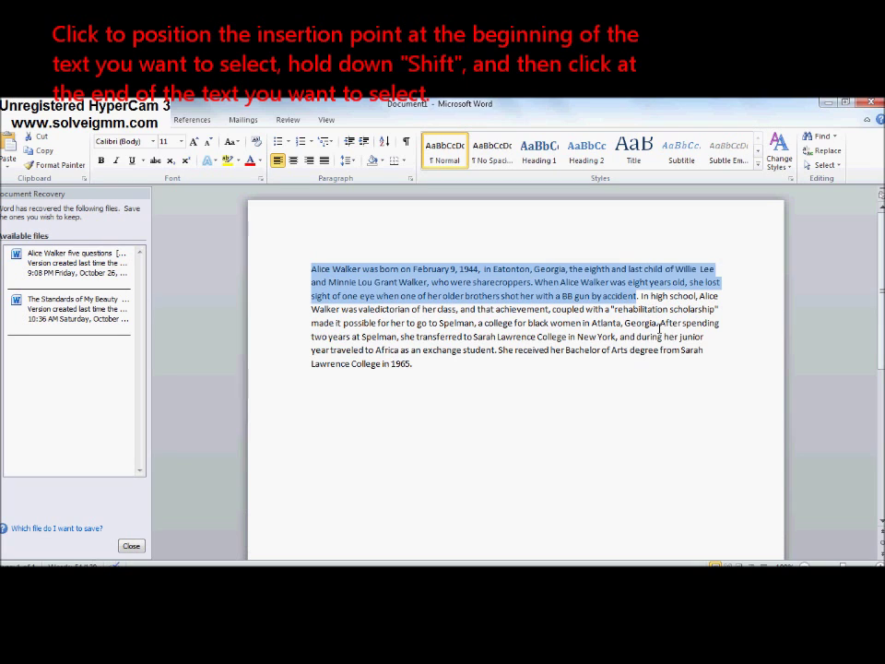
{"action": "left_click", "coordinate": [659, 324], "text": "shift"}
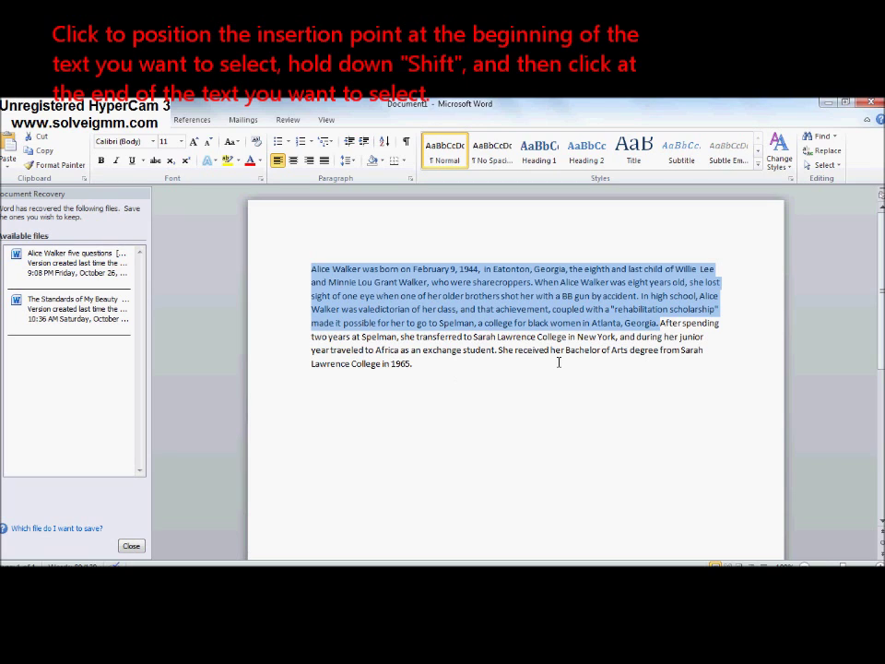
{"action": "left_click", "coordinate": [399, 352], "text": "shift"}
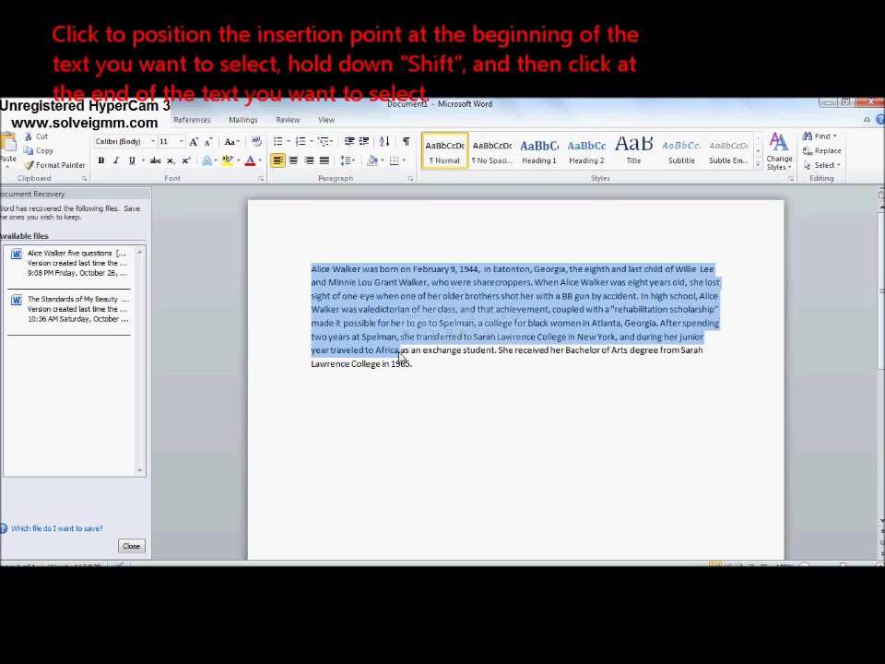
{"action": "left_click", "coordinate": [384, 378]}
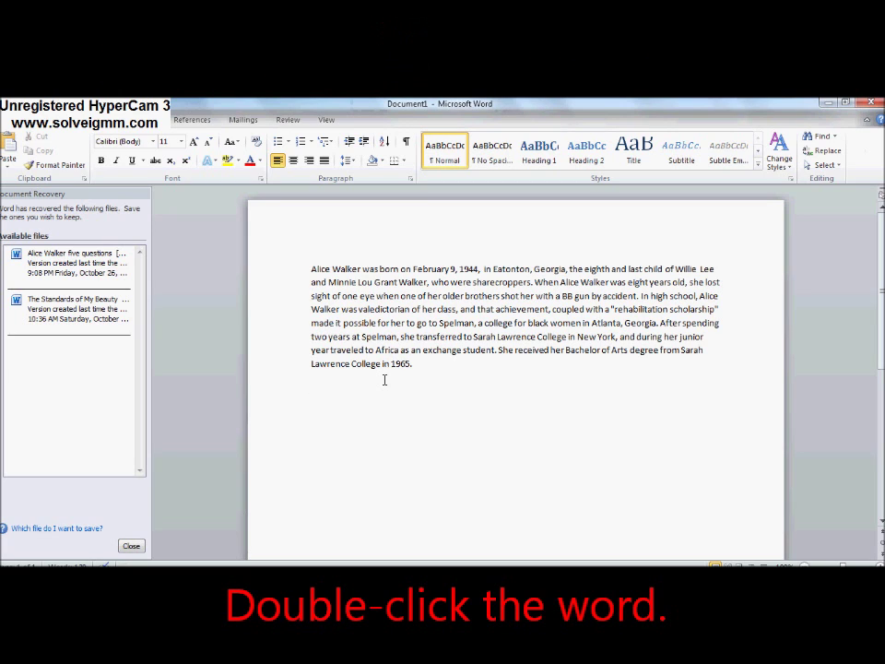
Select the single words Walker, February, Georgia and BB in turn, then deselect.
{"action": "double_click", "coordinate": [347, 269]}
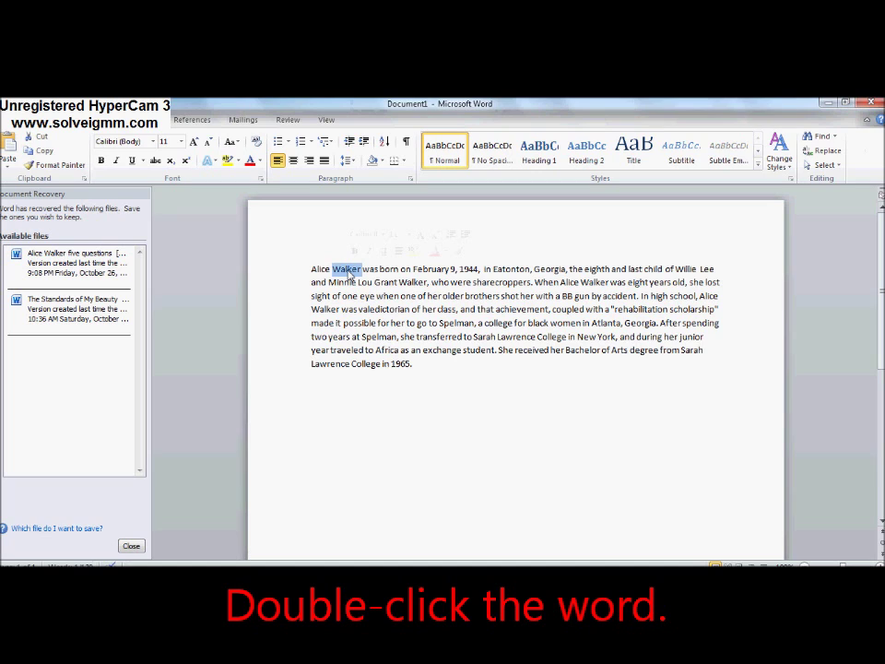
{"action": "double_click", "coordinate": [435, 272]}
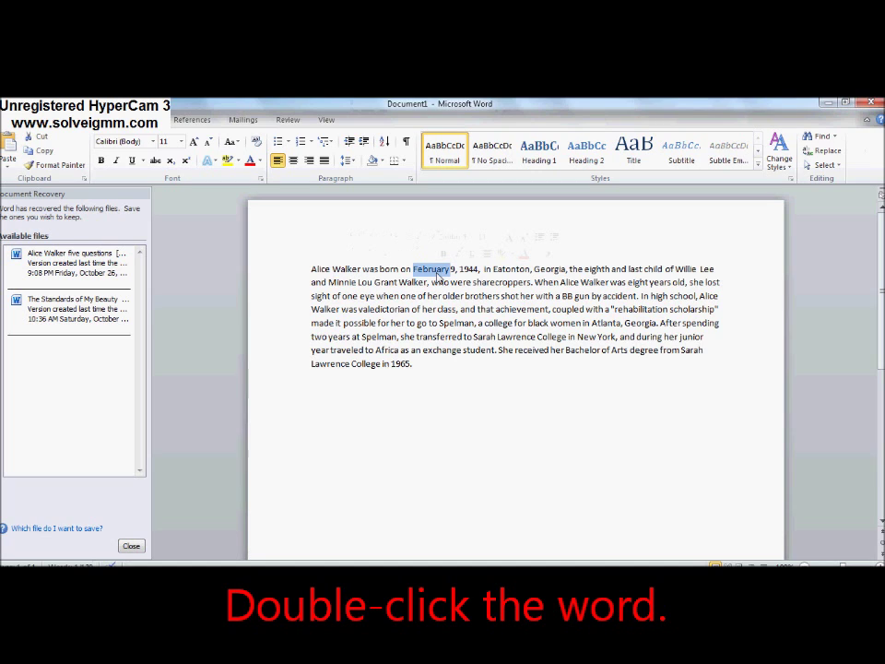
{"action": "double_click", "coordinate": [550, 270]}
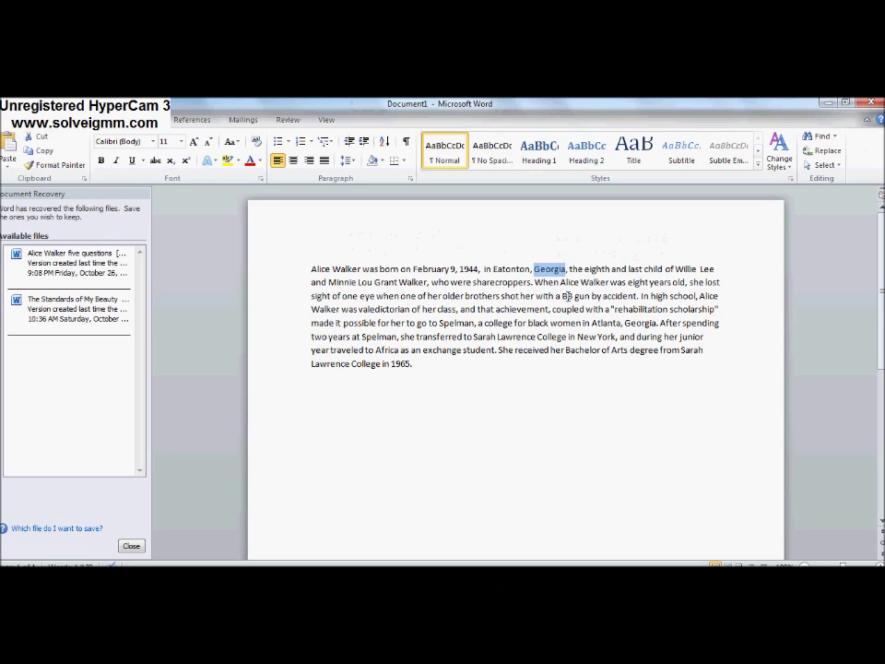
{"action": "double_click", "coordinate": [566, 296]}
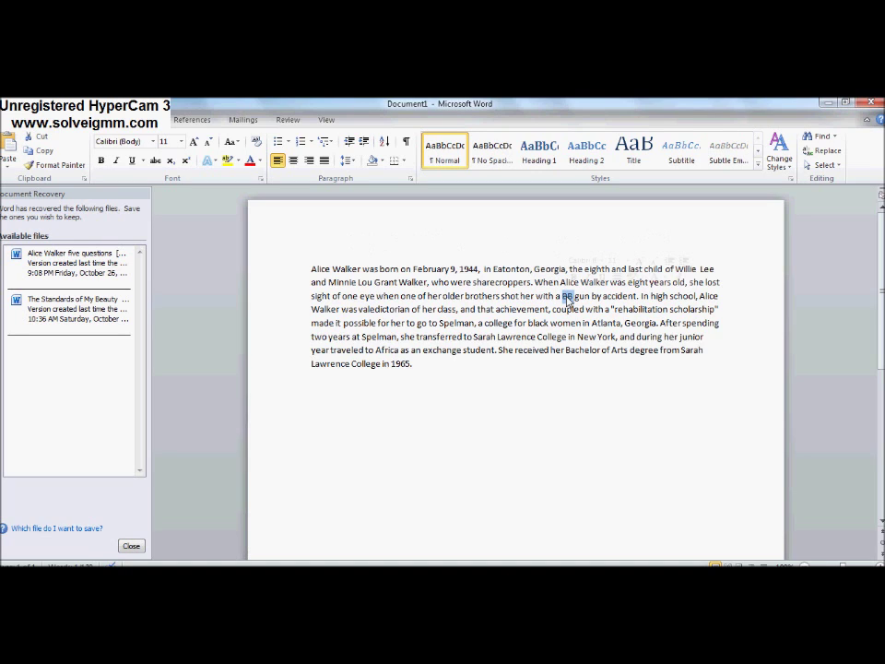
{"action": "left_click", "coordinate": [476, 393]}
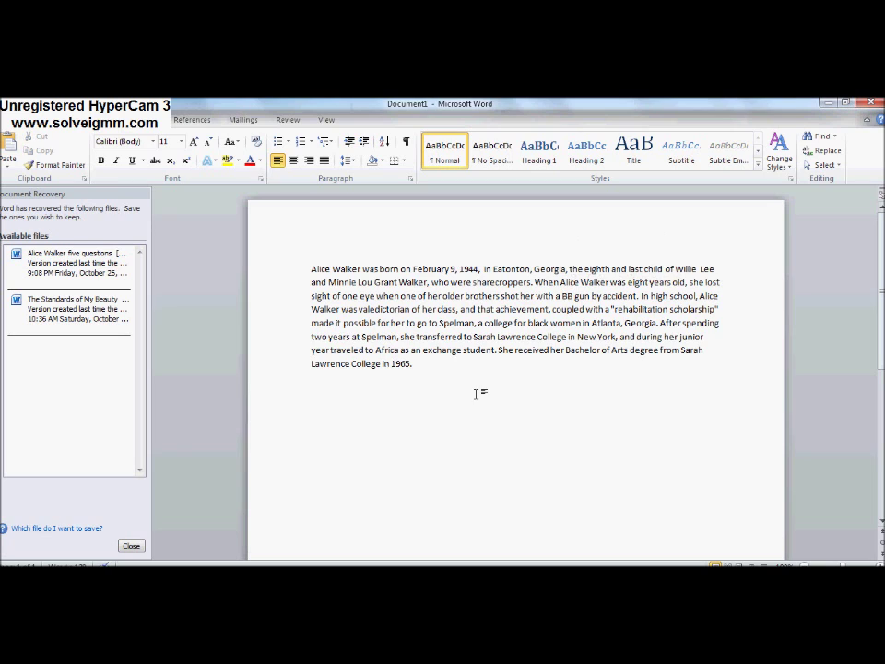
Select the first sentence, then the 'In high school' sentence, then the whole paragraph, clearing each.
{"action": "left_click", "coordinate": [317, 270], "text": "ctrl"}
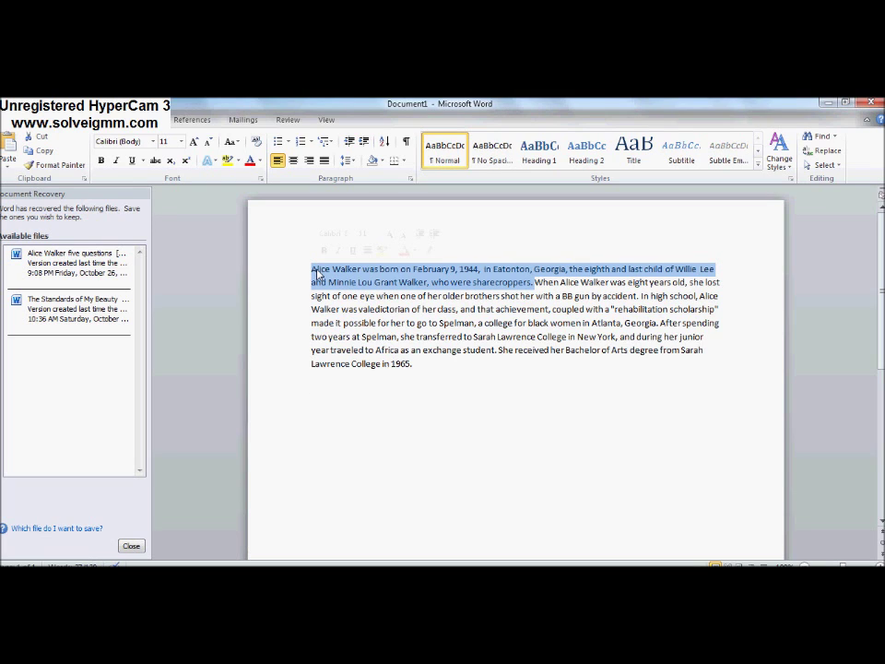
{"action": "left_click", "coordinate": [466, 365]}
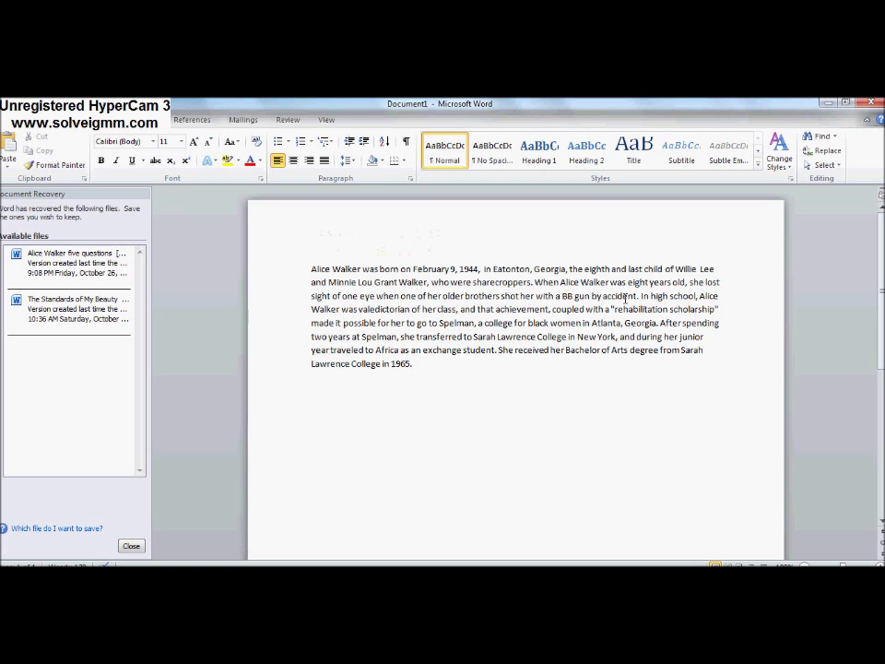
{"action": "left_click", "coordinate": [658, 306], "text": "ctrl"}
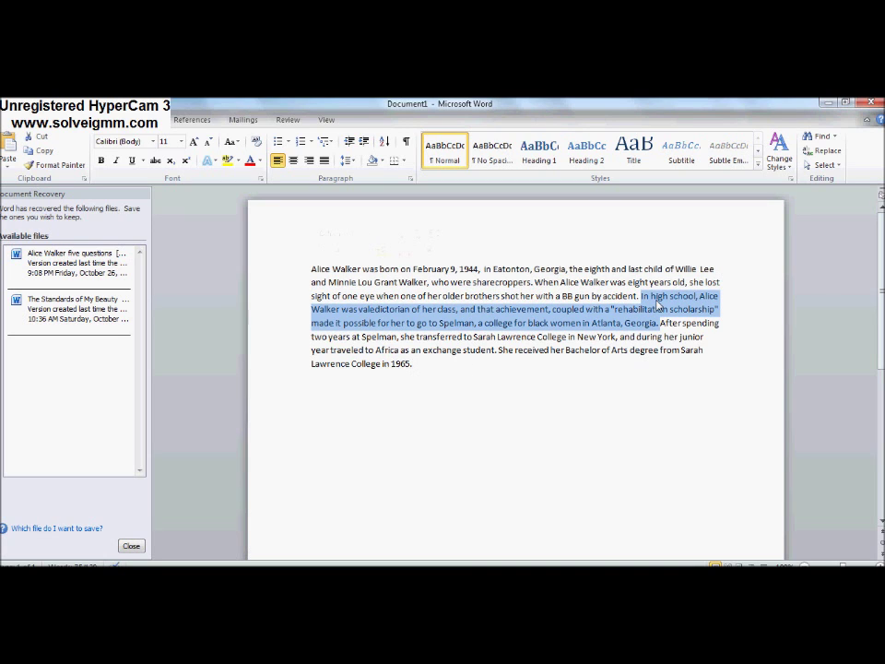
{"action": "left_click", "coordinate": [626, 401]}
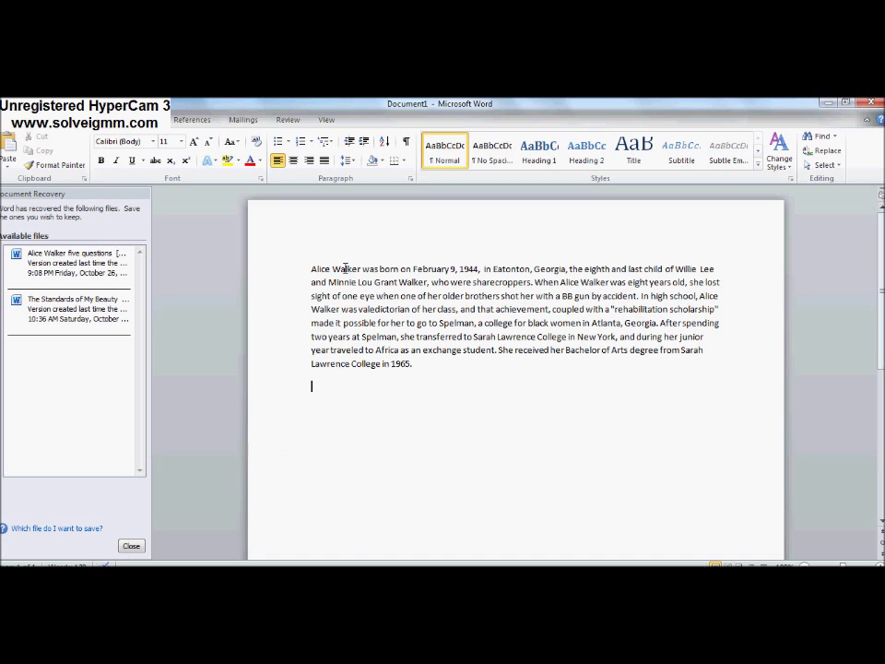
{"action": "triple_click", "coordinate": [345, 268]}
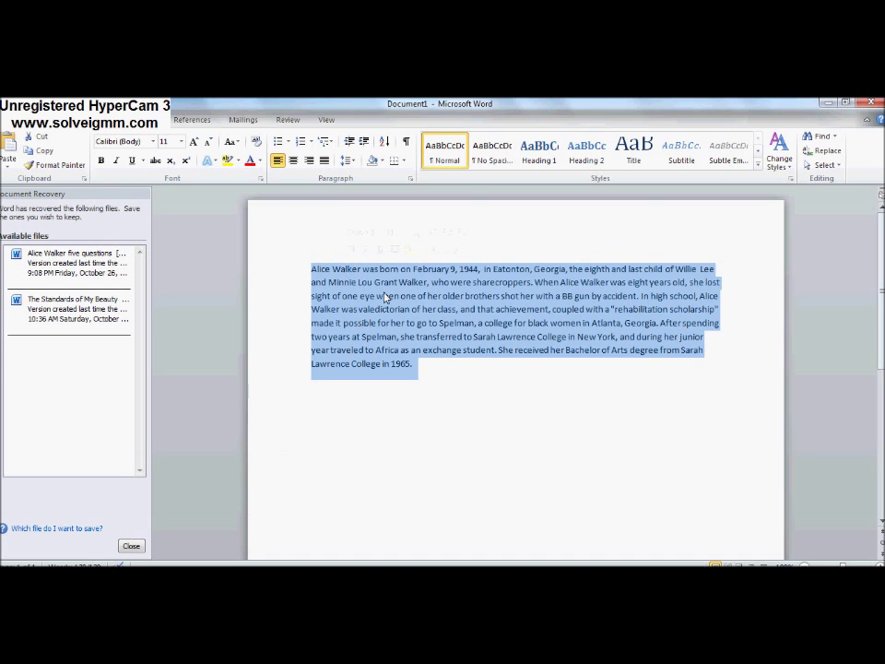
{"action": "left_click", "coordinate": [511, 395]}
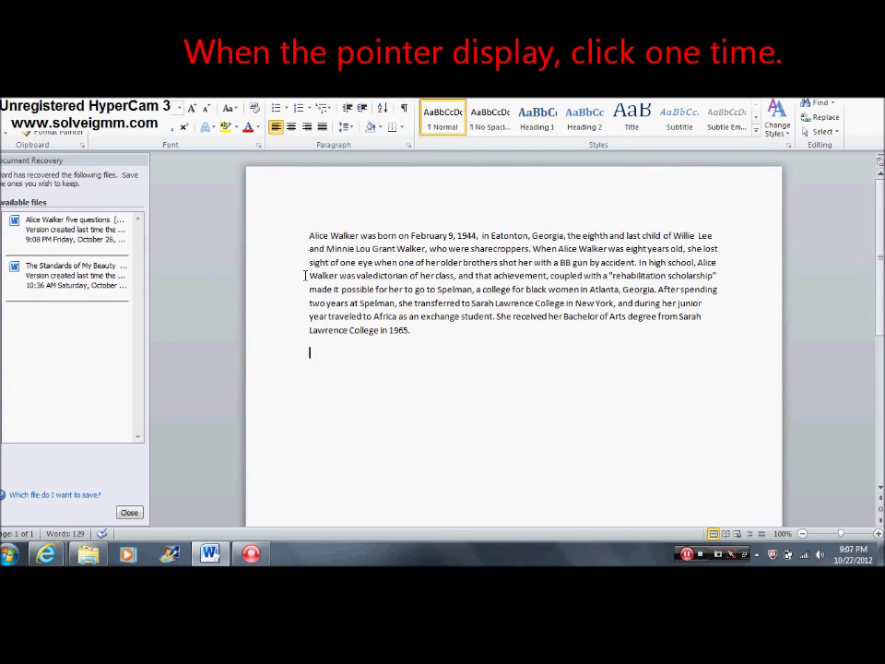
Select individual lines from the margin: line two, 'two years at Spelman', 'Lawrence College in 1965.', 'year traveled'.
{"action": "left_click", "coordinate": [247, 253]}
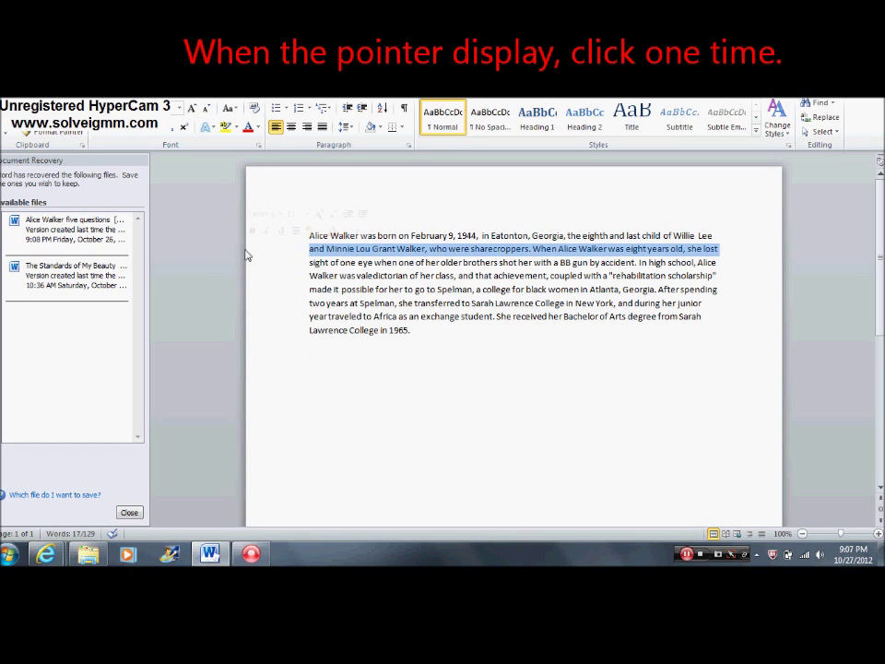
{"action": "left_click", "coordinate": [245, 306]}
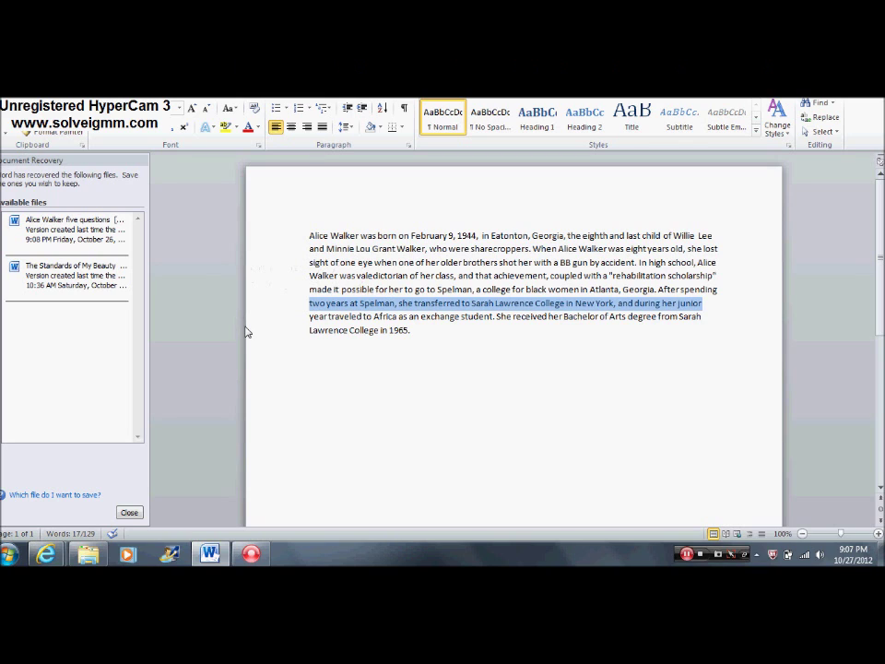
{"action": "left_click", "coordinate": [246, 329]}
{"action": "left_click", "coordinate": [243, 322]}
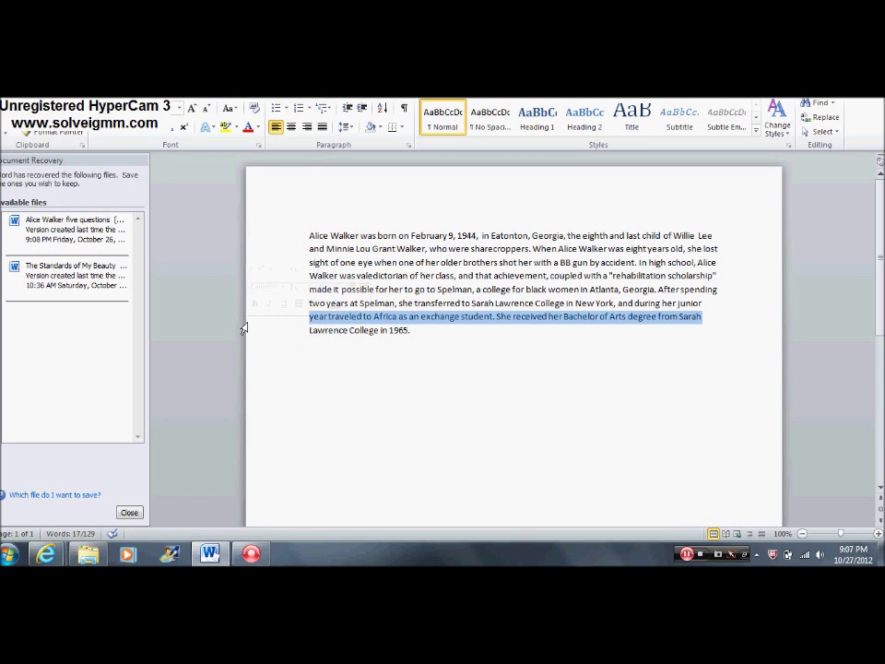
{"action": "left_click", "coordinate": [416, 416]}
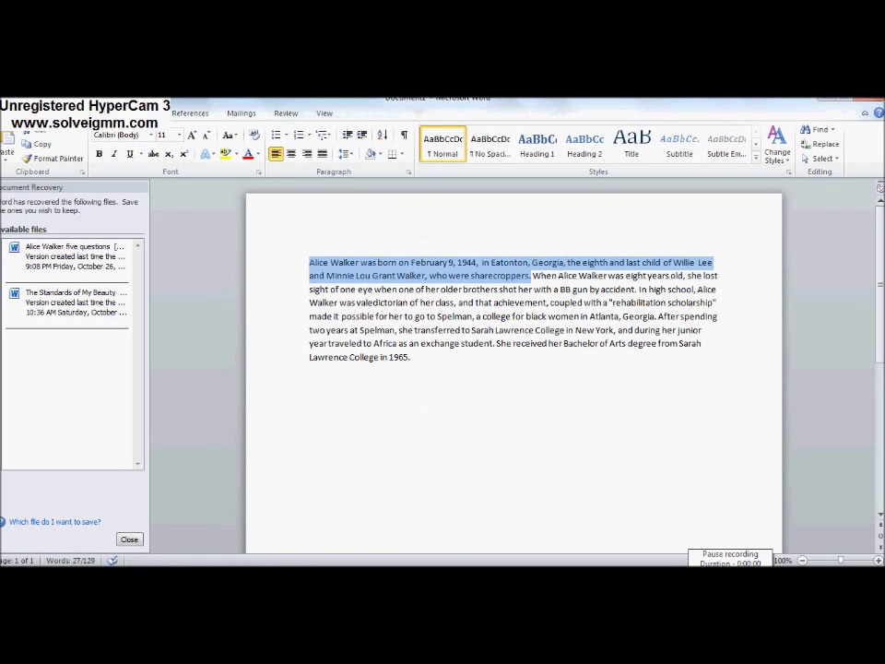
Starting before 'Alice', extend the selection word by word across the first line onto the second.
{"action": "left_click", "coordinate": [429, 439]}
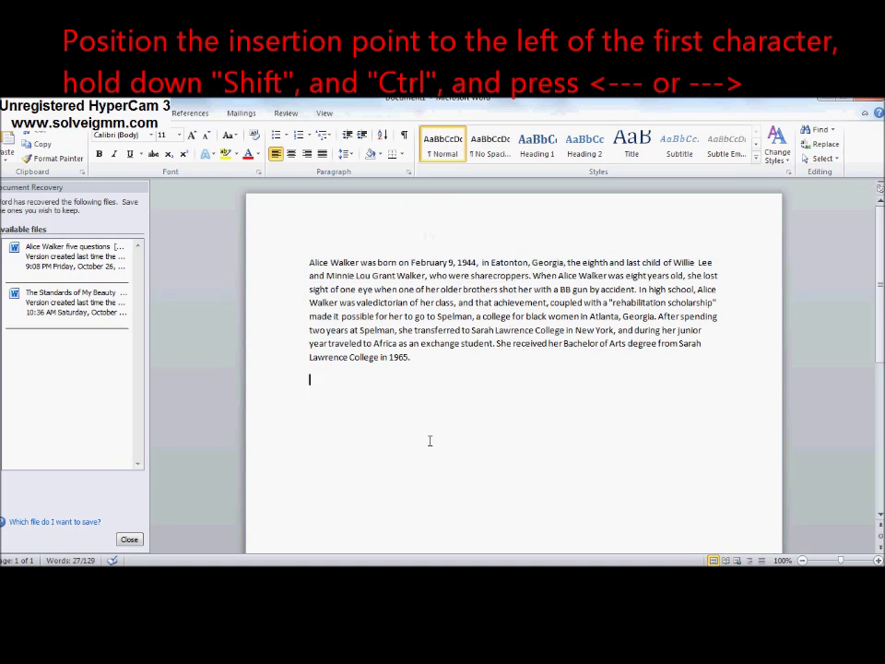
{"action": "left_click", "coordinate": [309, 263]}
{"action": "key", "text": "ctrl+shift+Right"}
{"action": "key", "text": "ctrl+shift+Right"}
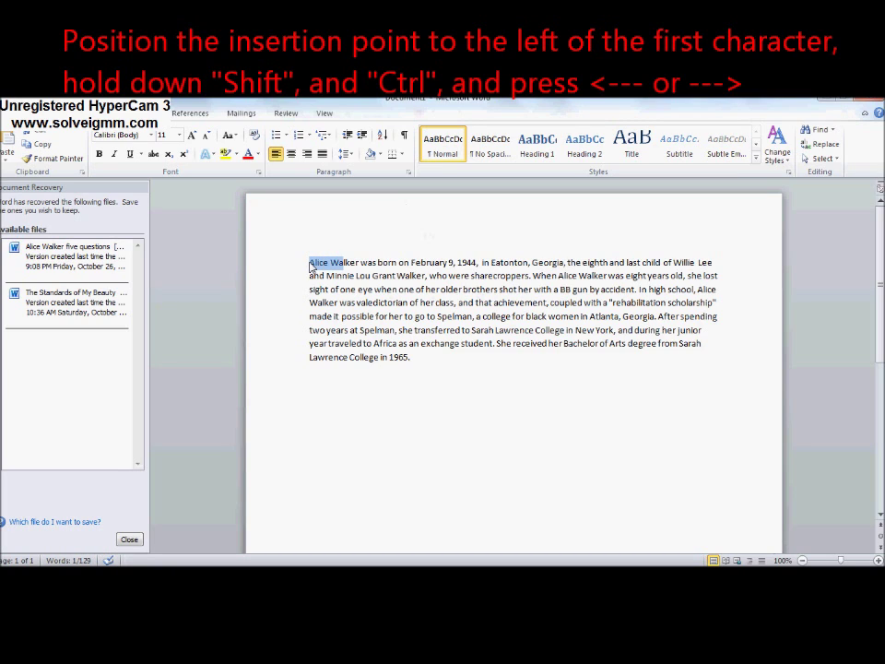
{"action": "key", "text": "ctrl+shift+Right"}
{"action": "key", "text": "ctrl+shift+Right"}
{"action": "key", "text": "ctrl+shift+Right"}
{"action": "key", "text": "ctrl+shift+Right"}
{"action": "key", "text": "ctrl+shift+Right"}
{"action": "key", "text": "ctrl+shift+Right"}
{"action": "key", "text": "ctrl+shift+Right"}
{"action": "key", "text": "ctrl+shift+Right"}
{"action": "key", "text": "ctrl+shift+Right"}
{"action": "key", "text": "ctrl+shift+Right"}
{"action": "key", "text": "ctrl+shift+Right"}
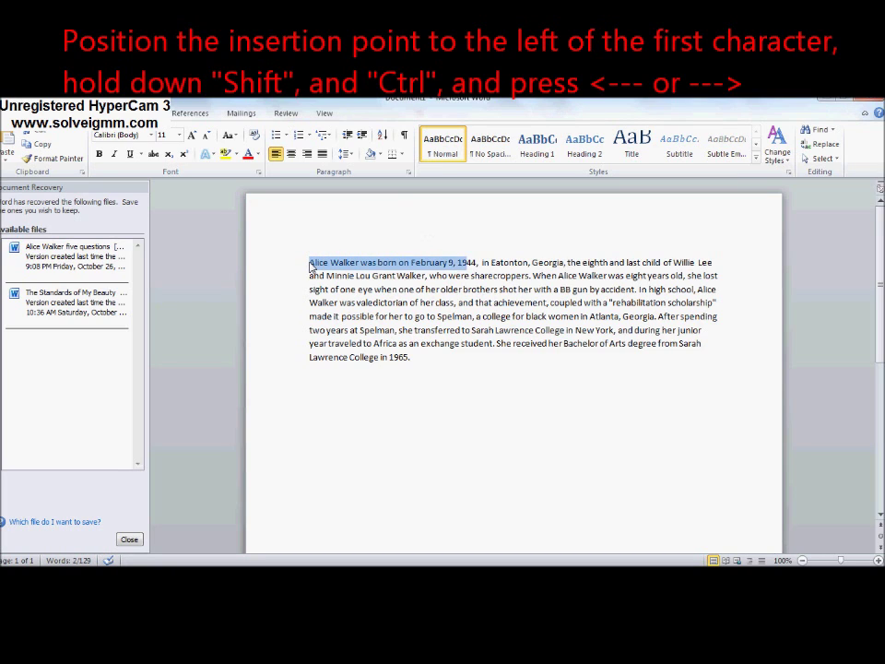
{"action": "key", "text": "ctrl+shift+Right"}
{"action": "key", "text": "ctrl+shift+Right"}
{"action": "key", "text": "ctrl+shift+Right"}
{"action": "key", "text": "ctrl+shift+Right"}
{"action": "key", "text": "ctrl+shift+Right"}
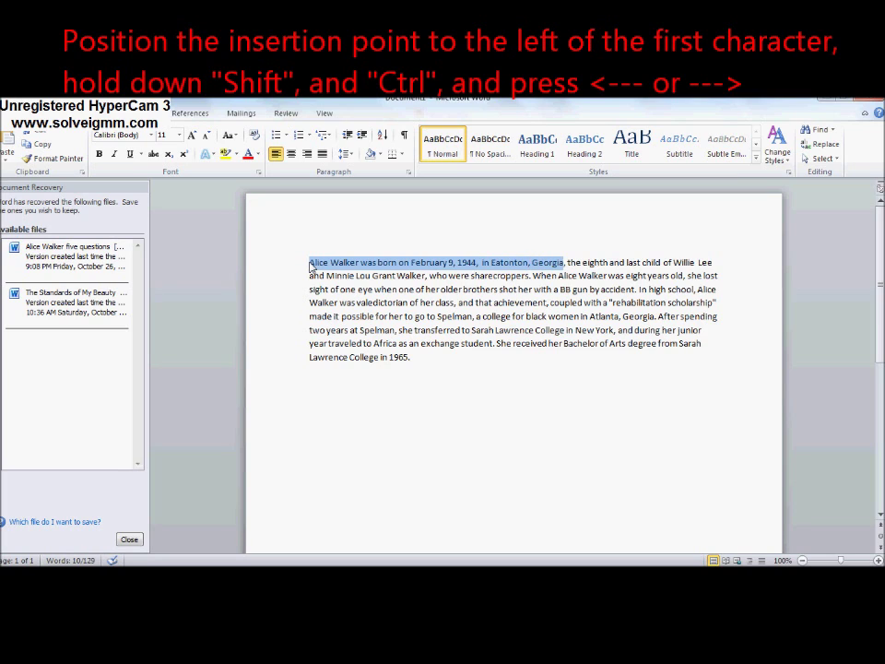
{"action": "key", "text": "ctrl+shift+Right"}
{"action": "key", "text": "ctrl+shift+Right"}
{"action": "key", "text": "ctrl+shift+Right"}
{"action": "key", "text": "ctrl+shift+Right"}
{"action": "key", "text": "ctrl+shift+Right"}
{"action": "key", "text": "ctrl+shift+Right"}
{"action": "key", "text": "ctrl+shift+Right"}
{"action": "key", "text": "ctrl+shift+Right"}
{"action": "key", "text": "ctrl+shift+Right"}
{"action": "key", "text": "ctrl+shift+Right"}
{"action": "key", "text": "ctrl+shift+Right"}
{"action": "key", "text": "ctrl+shift+Right"}
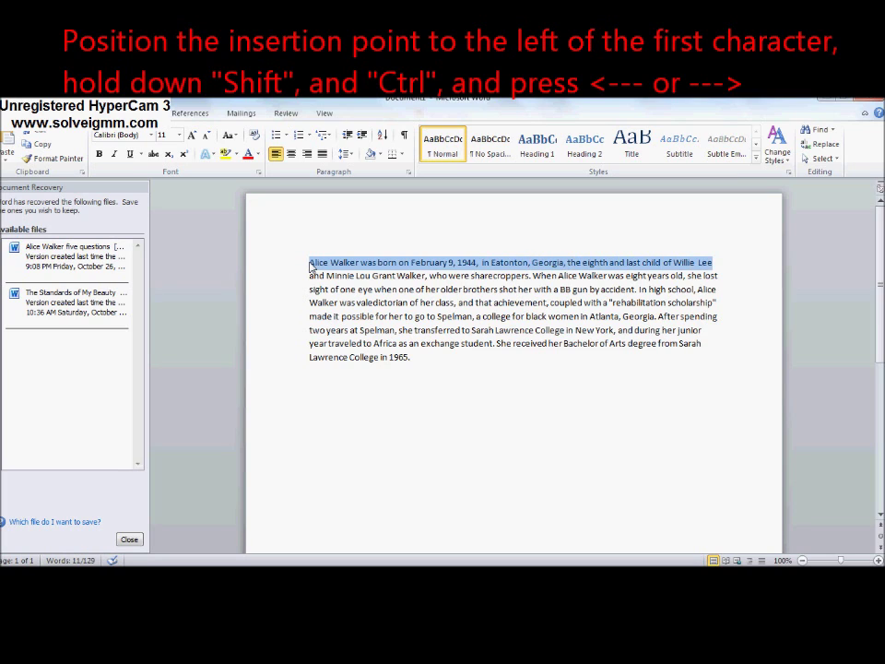
{"action": "key", "text": "ctrl+shift+Right"}
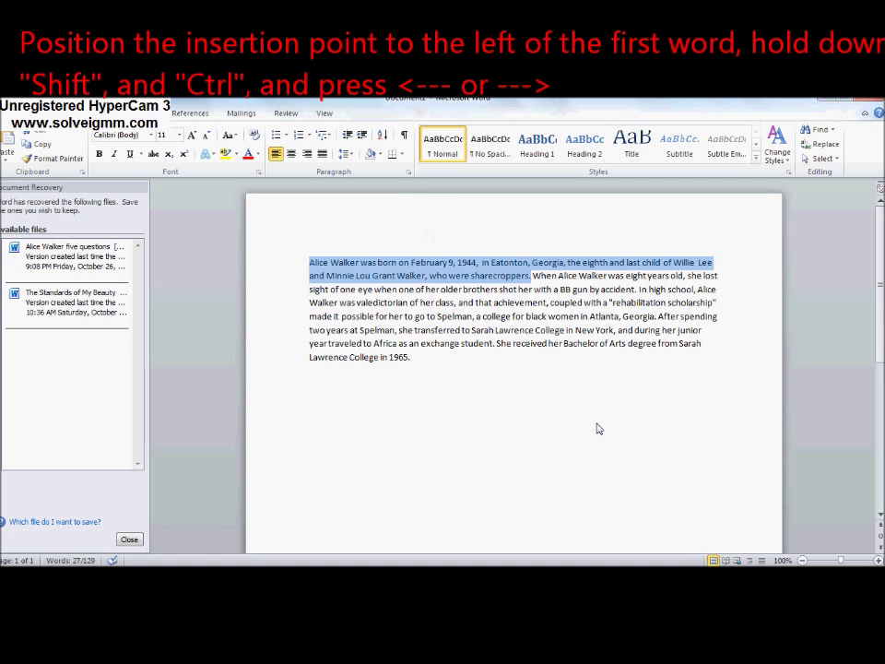
Reselect the opening sentence word by word through 'who were sharecroppers.' and then deselect it.
{"action": "left_click", "coordinate": [472, 388]}
{"action": "left_click", "coordinate": [310, 262]}
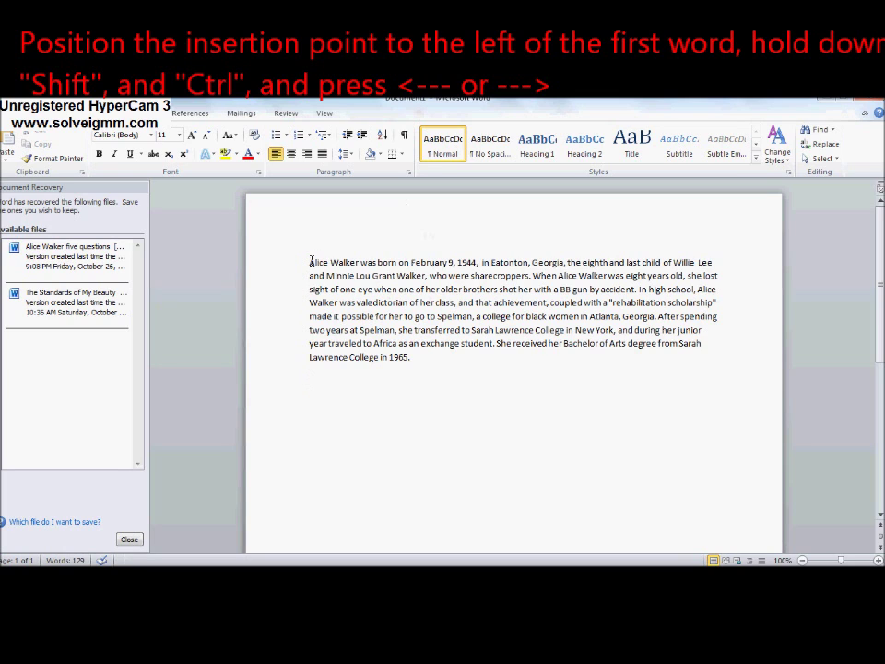
{"action": "key", "text": "ctrl+shift+Right"}
{"action": "key", "text": "ctrl+shift+Right"}
{"action": "key", "text": "ctrl+shift+Right"}
{"action": "key", "text": "ctrl+shift+Right"}
{"action": "key", "text": "ctrl+shift+Right"}
{"action": "key", "text": "ctrl+shift+Right"}
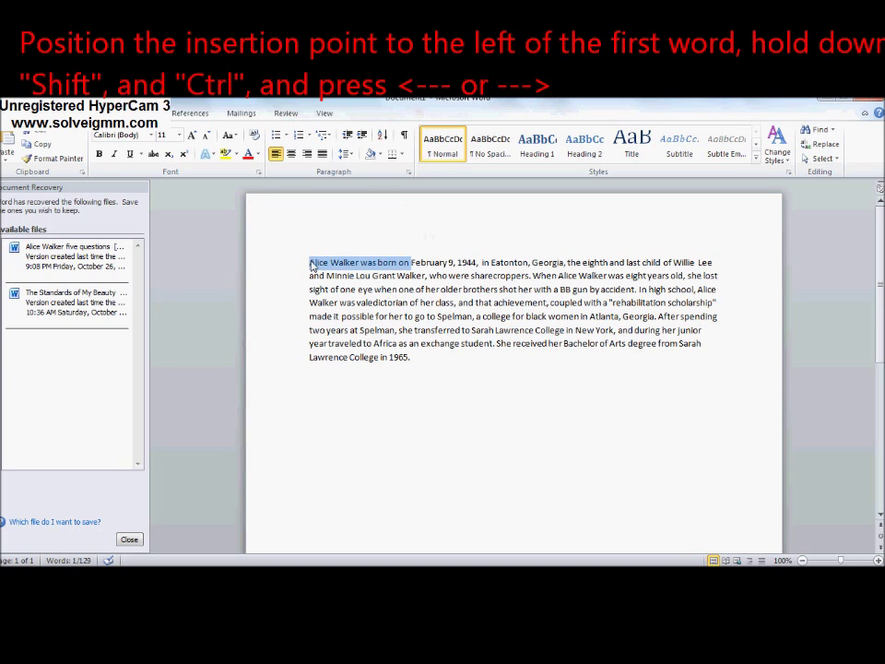
{"action": "key", "text": "ctrl+shift+Right"}
{"action": "key", "text": "ctrl+shift+Right"}
{"action": "key", "text": "ctrl+shift+Right"}
{"action": "key", "text": "ctrl+shift+Right"}
{"action": "key", "text": "ctrl+shift+Right"}
{"action": "key", "text": "ctrl+shift+Right"}
{"action": "key", "text": "ctrl+shift+Right"}
{"action": "key", "text": "ctrl+shift+Right"}
{"action": "key", "text": "ctrl+shift+Right"}
{"action": "key", "text": "ctrl+shift+Right"}
{"action": "key", "text": "ctrl+shift+Right"}
{"action": "key", "text": "ctrl+shift+Right"}
{"action": "key", "text": "ctrl+shift+Right"}
{"action": "key", "text": "ctrl+shift+Right"}
{"action": "key", "text": "ctrl+shift+Right"}
{"action": "key", "text": "ctrl+shift+Right"}
{"action": "key", "text": "ctrl+shift+Right"}
{"action": "key", "text": "ctrl+shift+Right"}
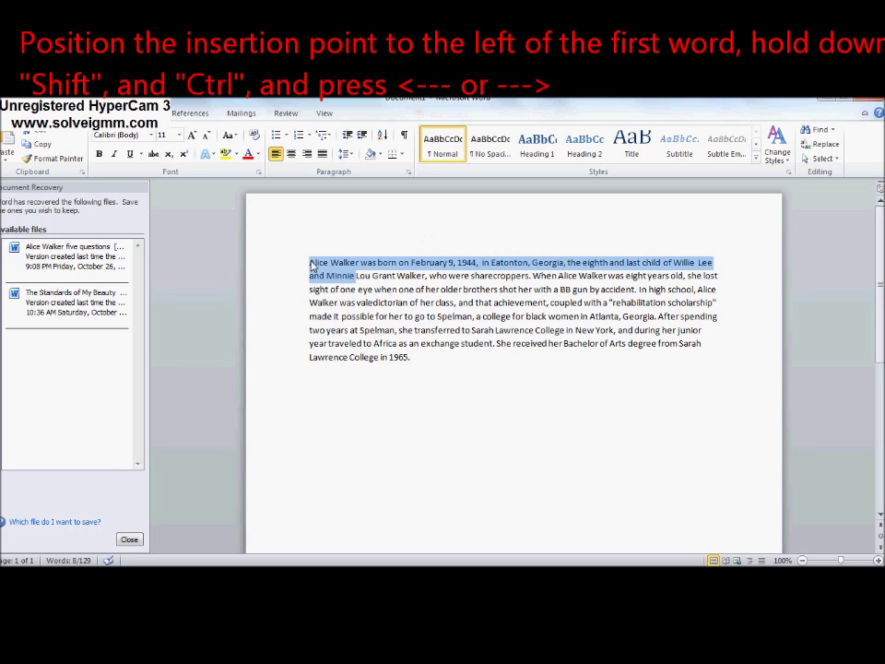
{"action": "key", "text": "ctrl+shift+Right"}
{"action": "key", "text": "ctrl+shift+Right"}
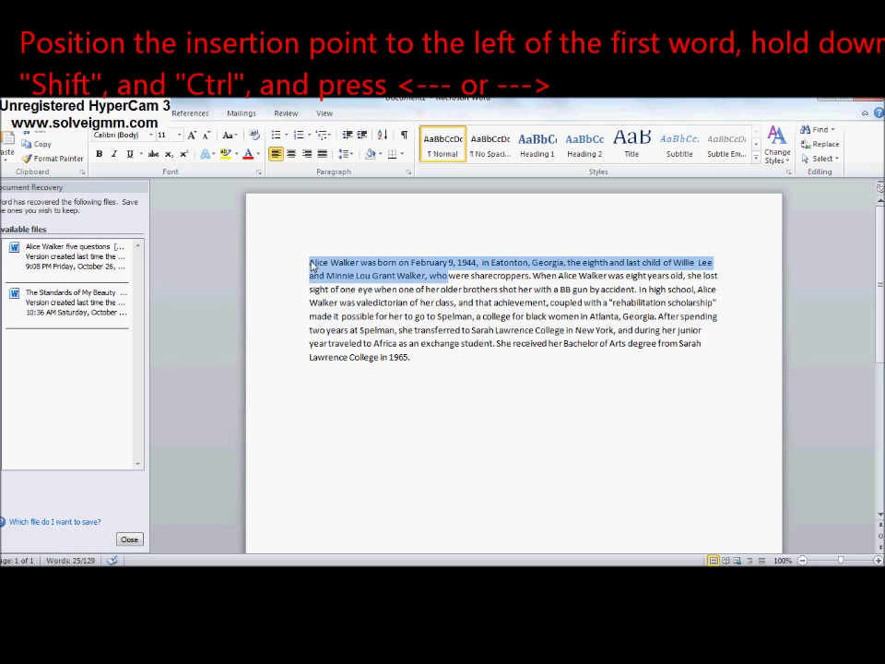
{"action": "key", "text": "ctrl+shift+Right"}
{"action": "key", "text": "ctrl+shift+Right"}
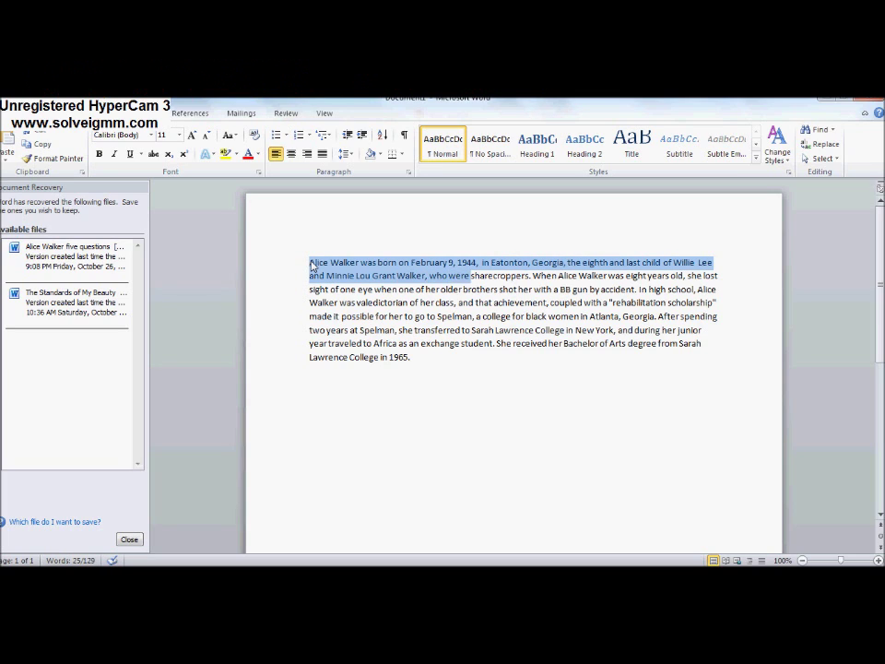
{"action": "key", "text": "ctrl+shift+Right"}
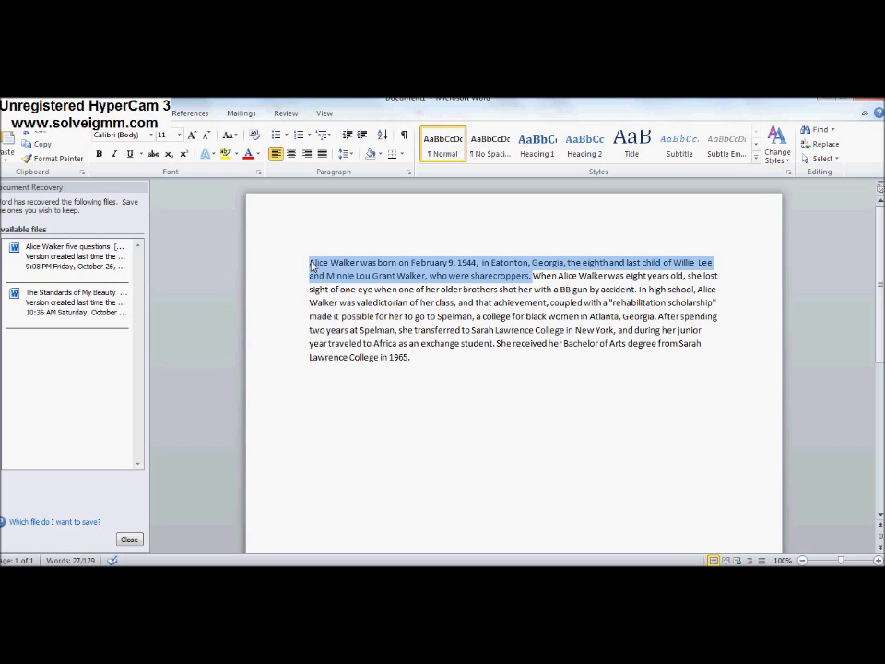
{"action": "key", "text": "Left"}
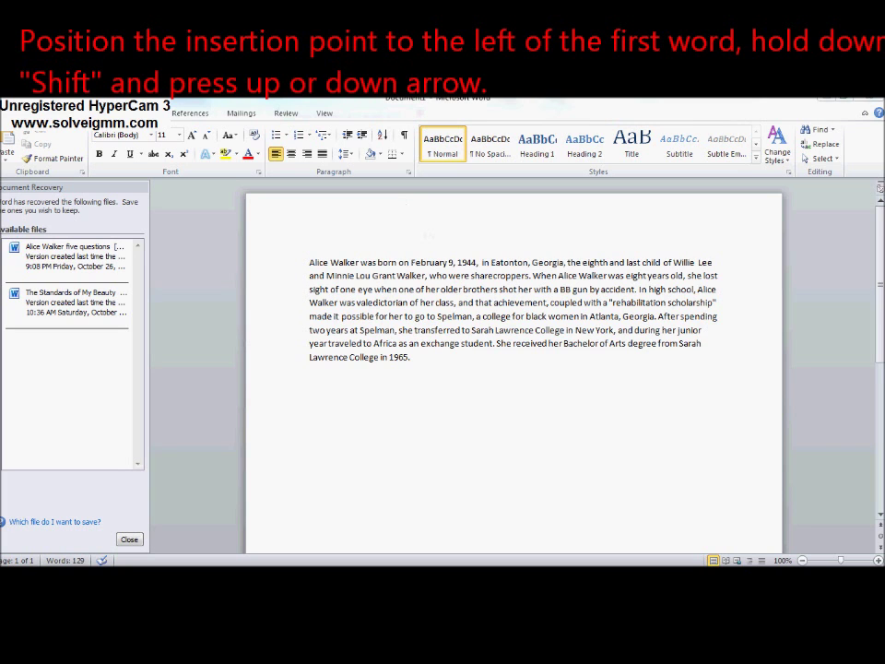
Select the paragraph's first four lines from before 'Alice', shrinking and regrowing the selection by one line.
{"action": "left_click", "coordinate": [311, 264]}
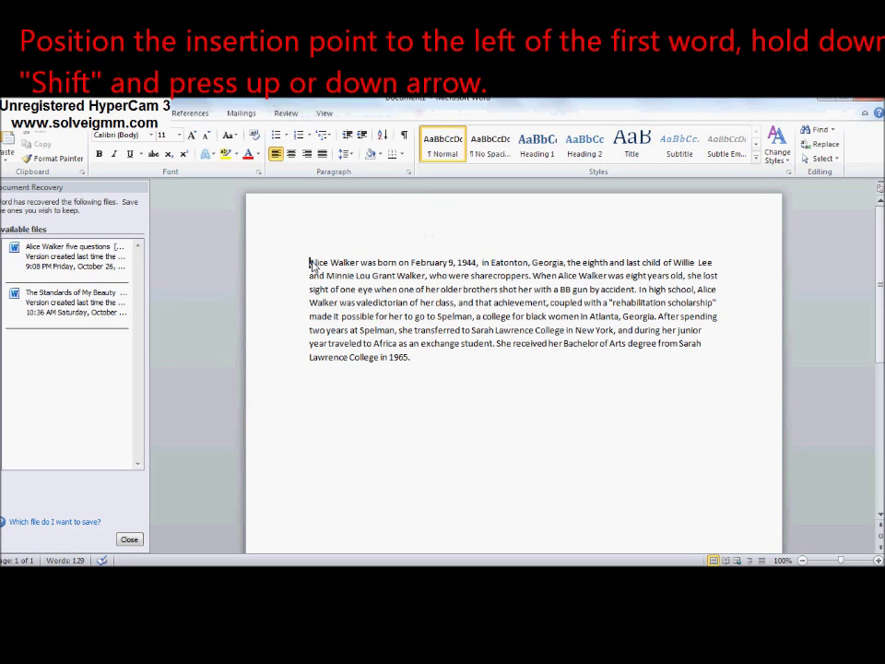
{"action": "key", "text": "shift+Down"}
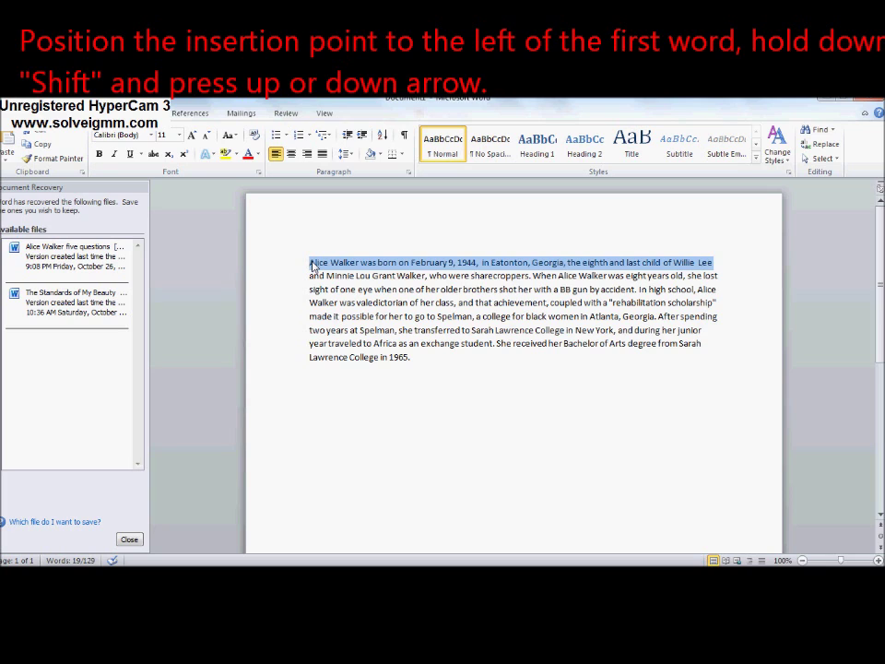
{"action": "key", "text": "shift+Down"}
{"action": "key", "text": "shift+Down"}
{"action": "key", "text": "shift+Down"}
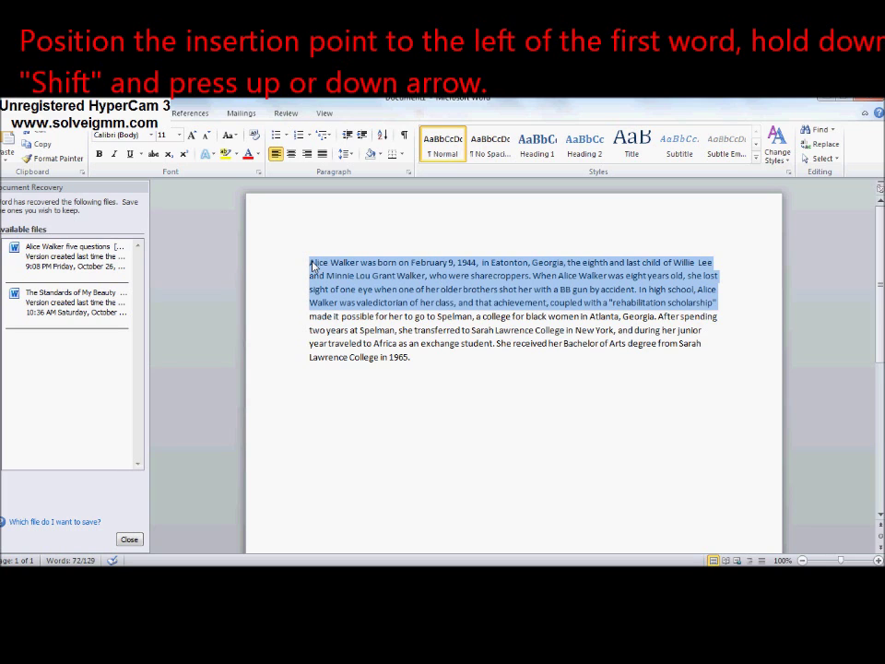
{"action": "key", "text": "shift+Up"}
{"action": "key", "text": "shift+Down"}
{"action": "key", "text": "shift+Up"}
{"action": "key", "text": "shift+Down"}
{"action": "key", "text": "shift+Up"}
{"action": "key", "text": "shift+Down"}
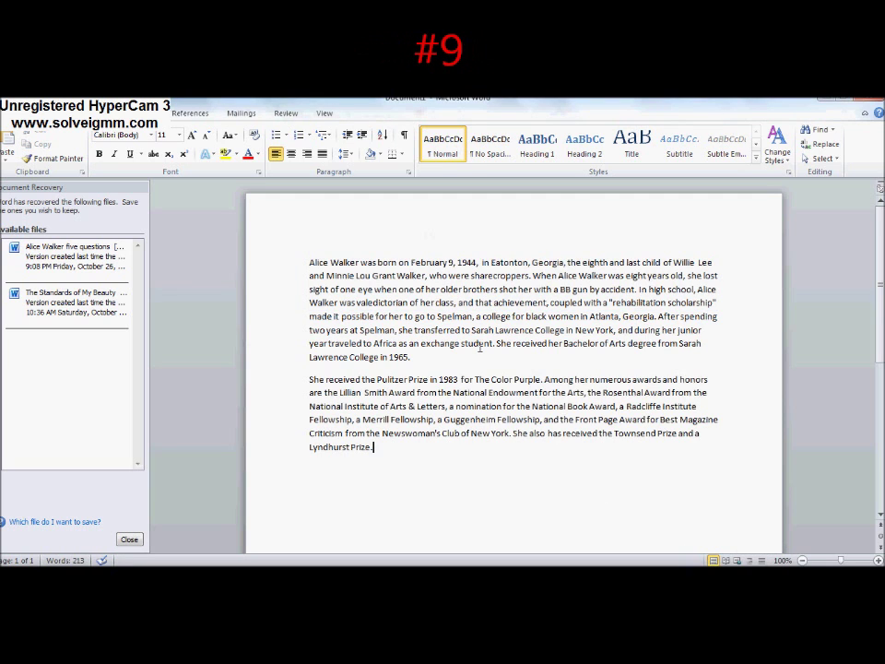
From before 'Alice', select the first paragraph, then both, shrinking and regrowing before deselecting.
{"action": "left_click", "coordinate": [309, 263]}
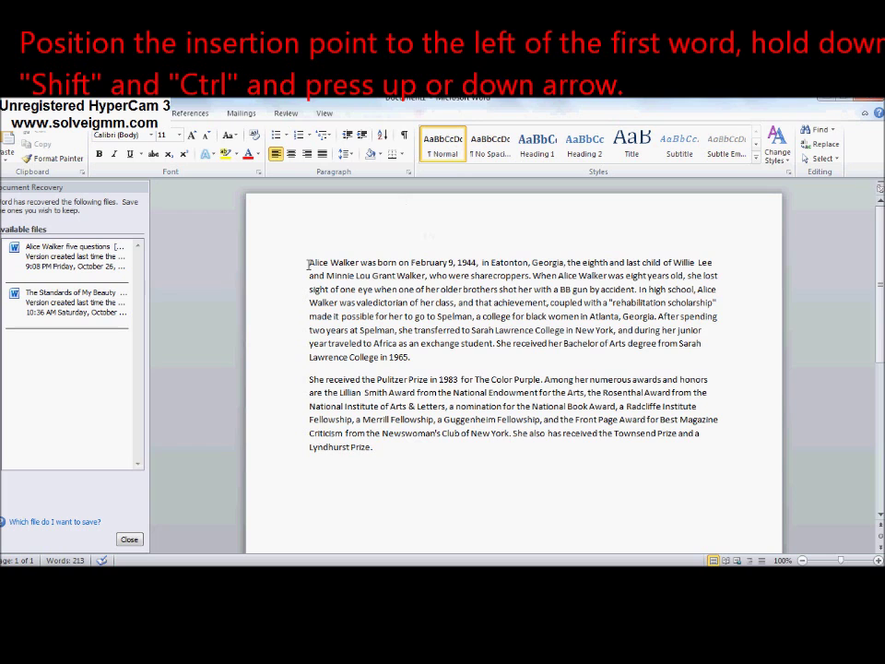
{"action": "key", "text": "ctrl+shift+Down"}
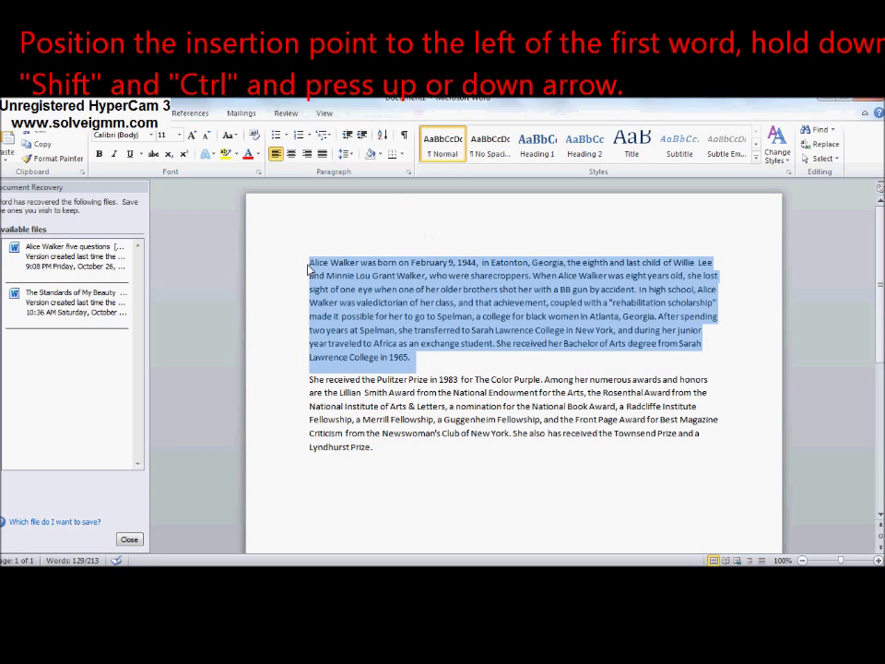
{"action": "key", "text": "ctrl+shift+Down"}
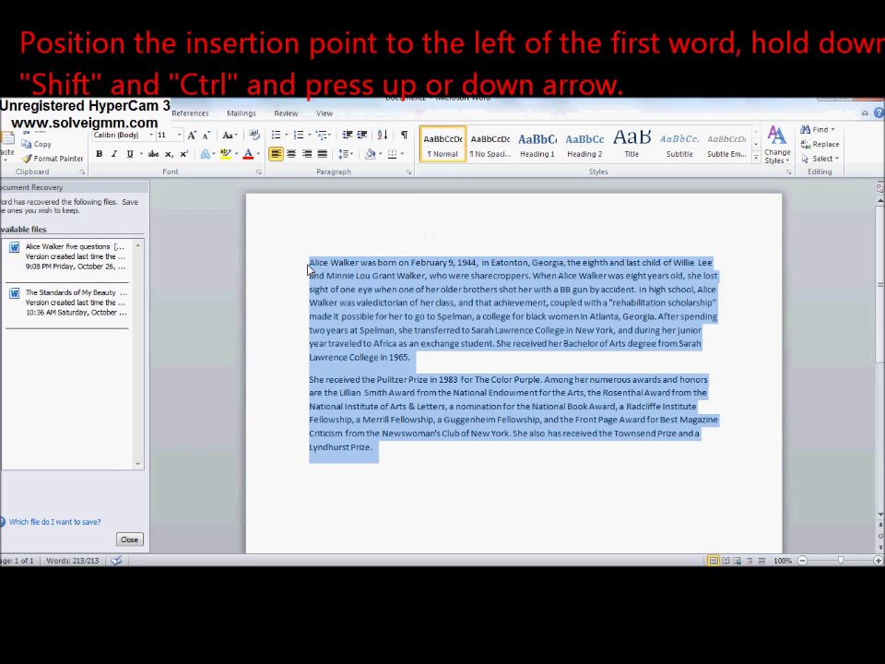
{"action": "key", "text": "ctrl+shift+Up"}
{"action": "key", "text": "ctrl+shift+Up"}
{"action": "key", "text": "ctrl+shift+Down"}
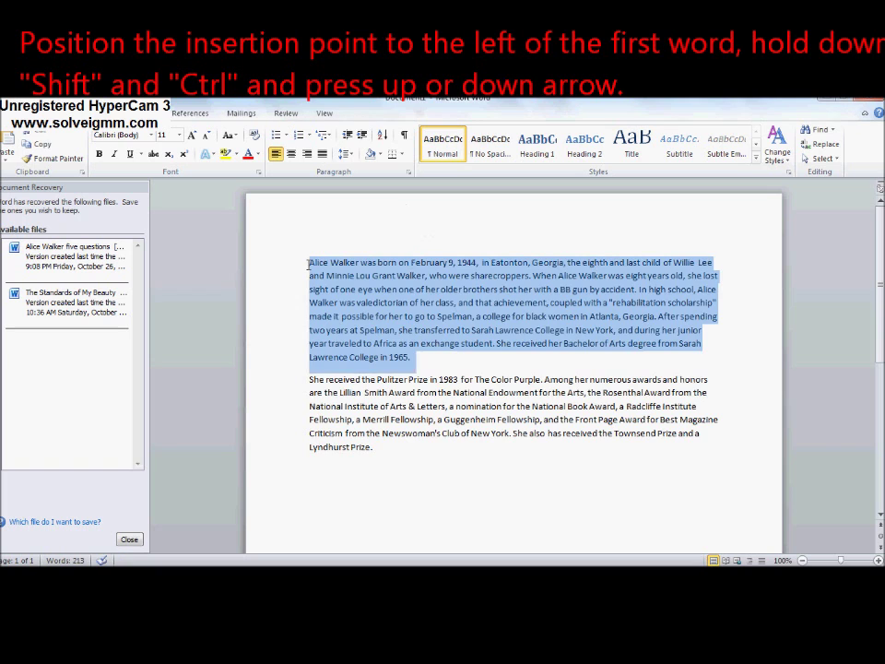
{"action": "key", "text": "ctrl+shift+Down"}
{"action": "key", "text": "ctrl+shift+Up"}
{"action": "key", "text": "ctrl+shift+Up"}
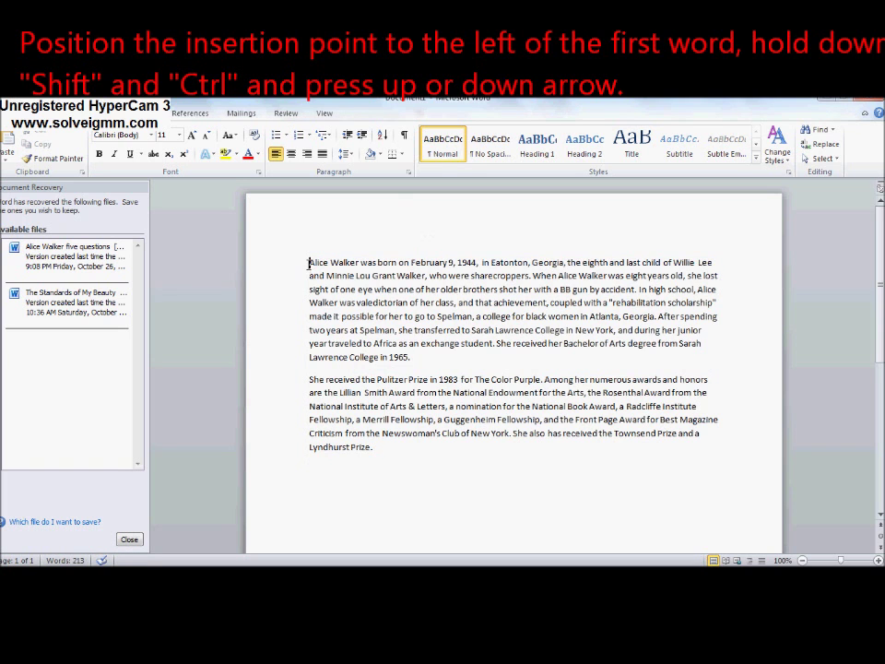
{"action": "key", "text": "ctrl+shift+Down"}
{"action": "key", "text": "ctrl+shift+Down"}
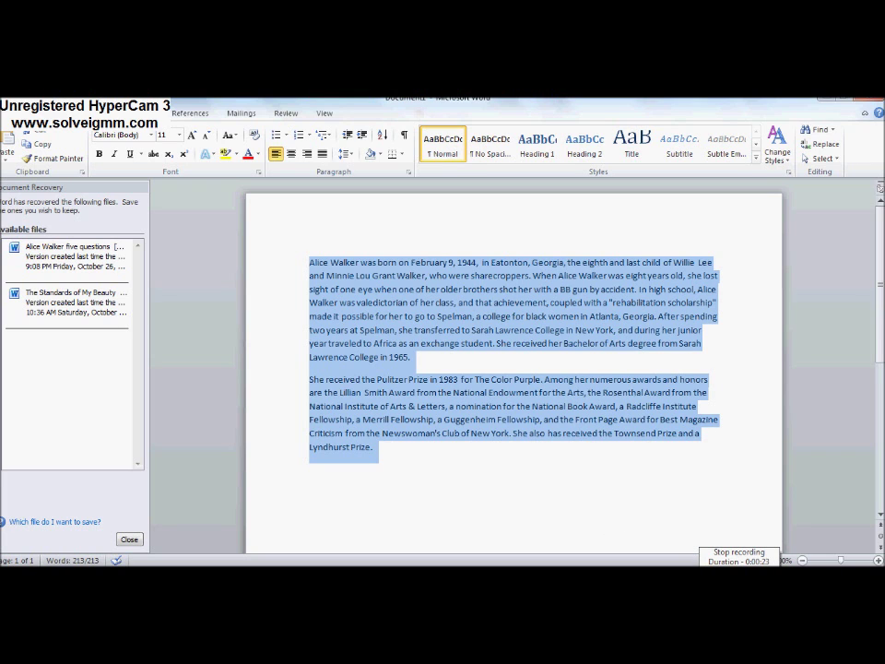
{"action": "left_click", "coordinate": [600, 493]}
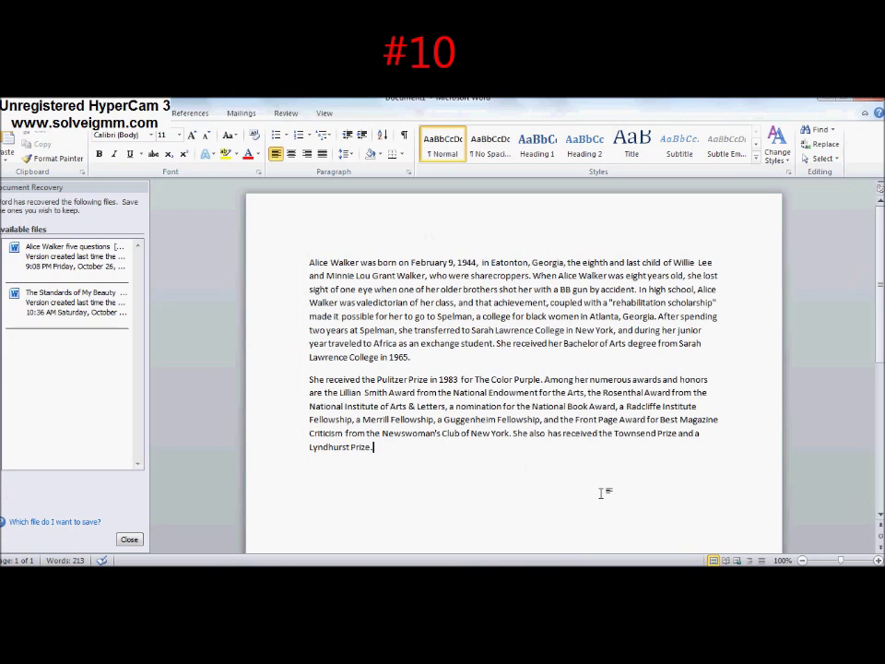